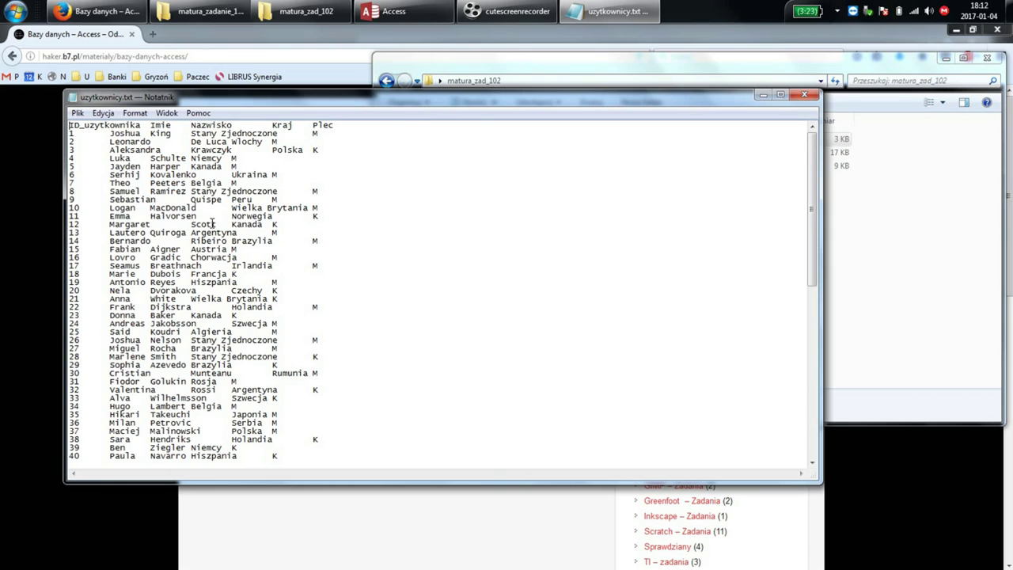
# Open zdjecia.txt and znajomosci.txt from the matura_zad_102 folder to inspect their columns
pyautogui.click(937, 231)
pyautogui.doubleClick(517, 151)
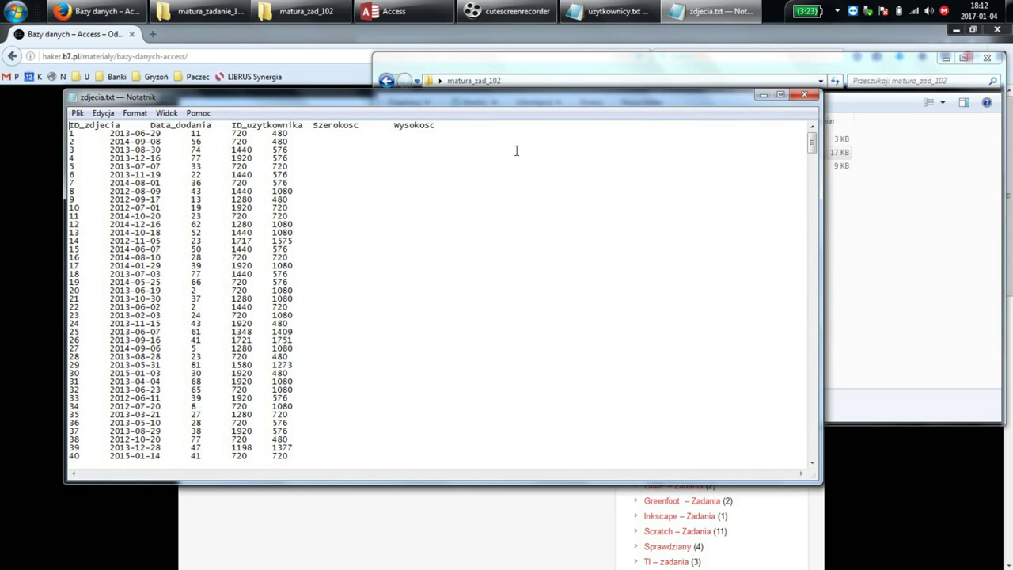
pyautogui.click(987, 231)
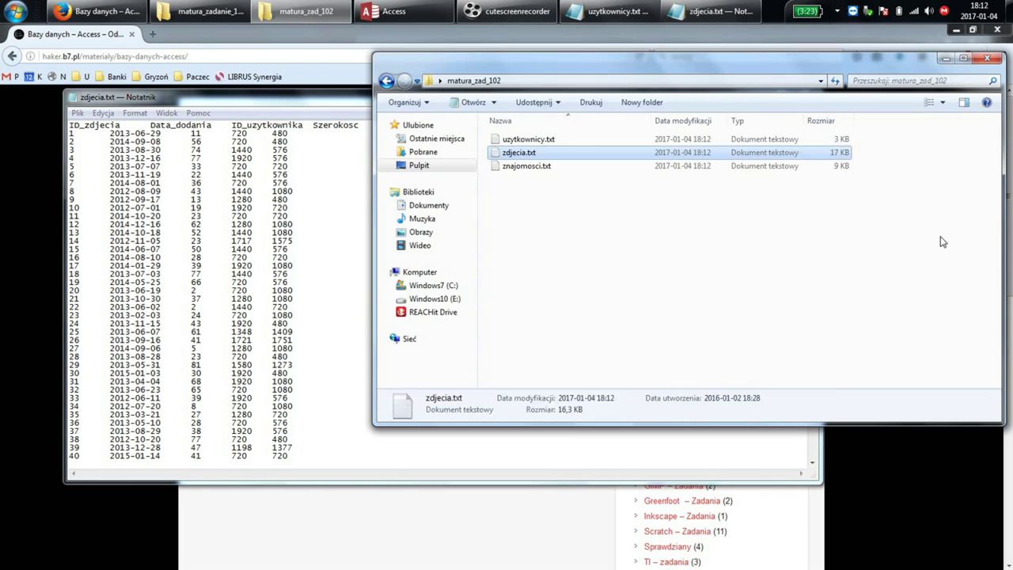
pyautogui.doubleClick(529, 168)
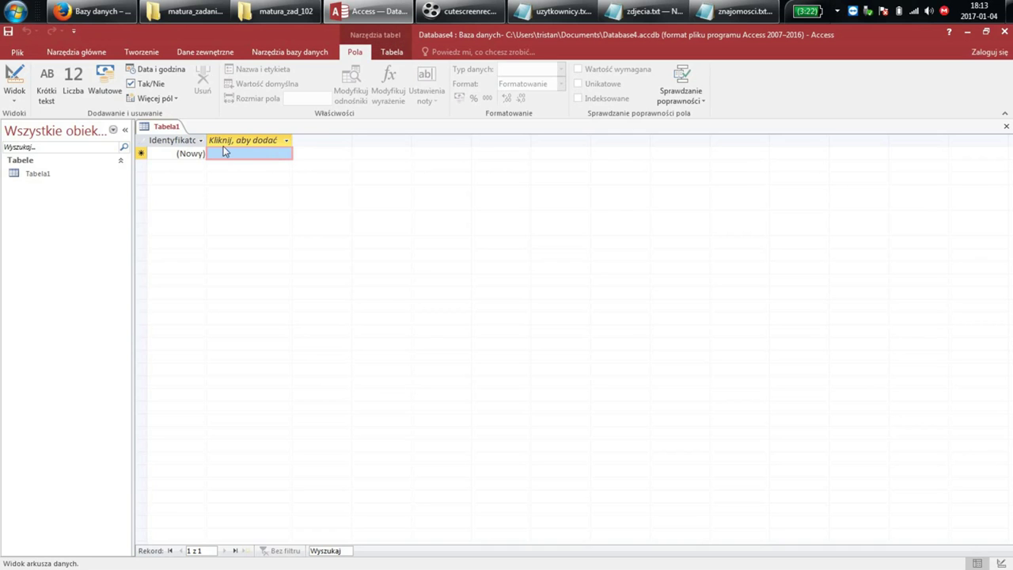
# Close the empty Tabela1 table without keeping it and save the database as matura_zad_102.accdb in the Access documents folder
pyautogui.hotkey('ctrl', 'w')
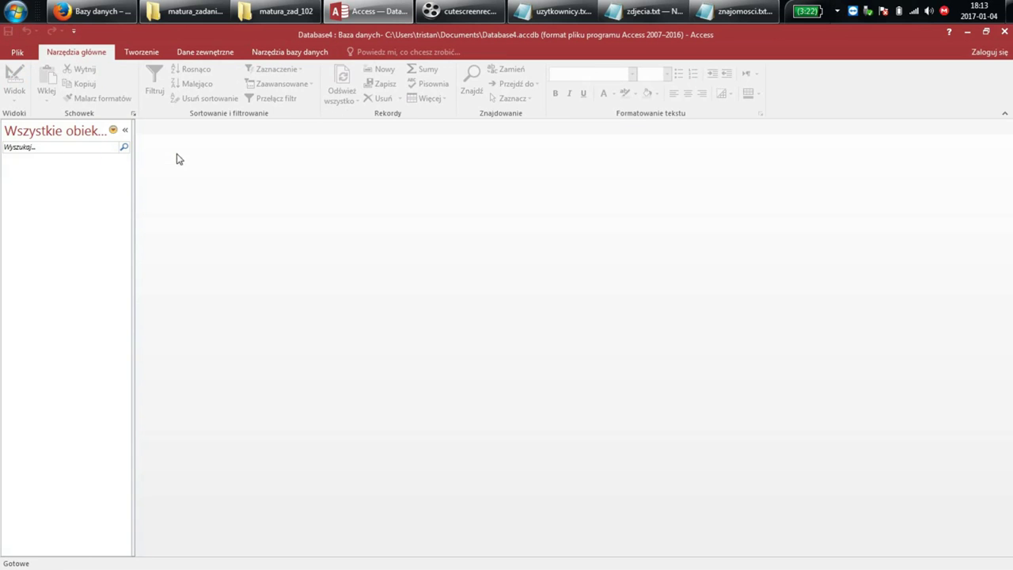
pyautogui.click(17, 51)
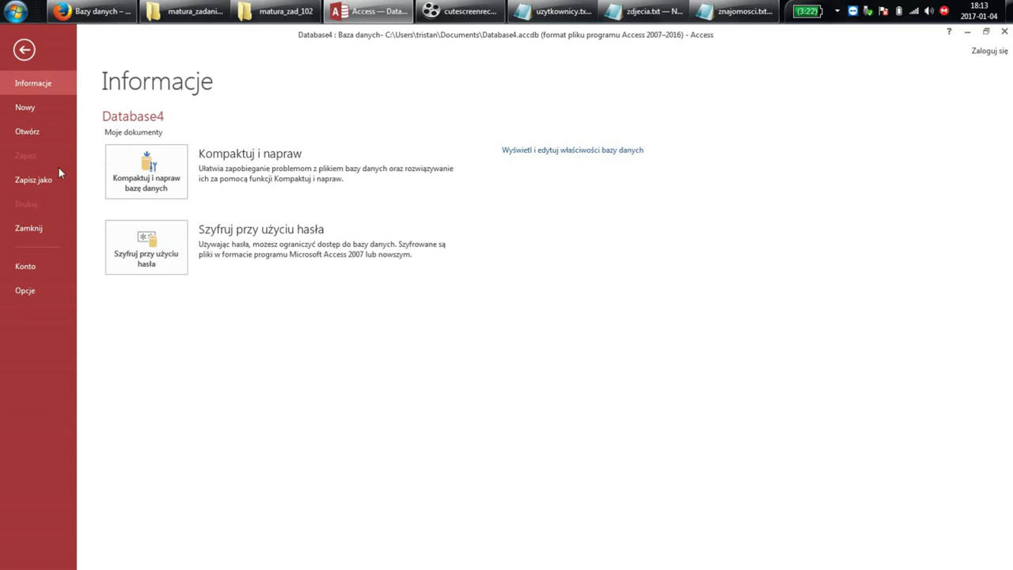
pyautogui.click(36, 179)
pyautogui.click(206, 145)
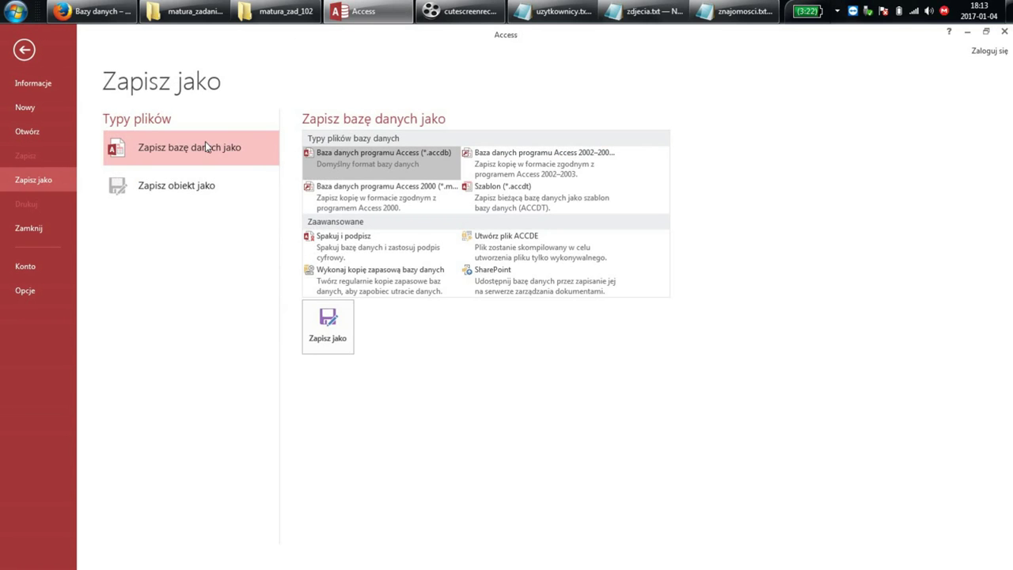
pyautogui.doubleClick(138, 182)
pyautogui.press('Return')
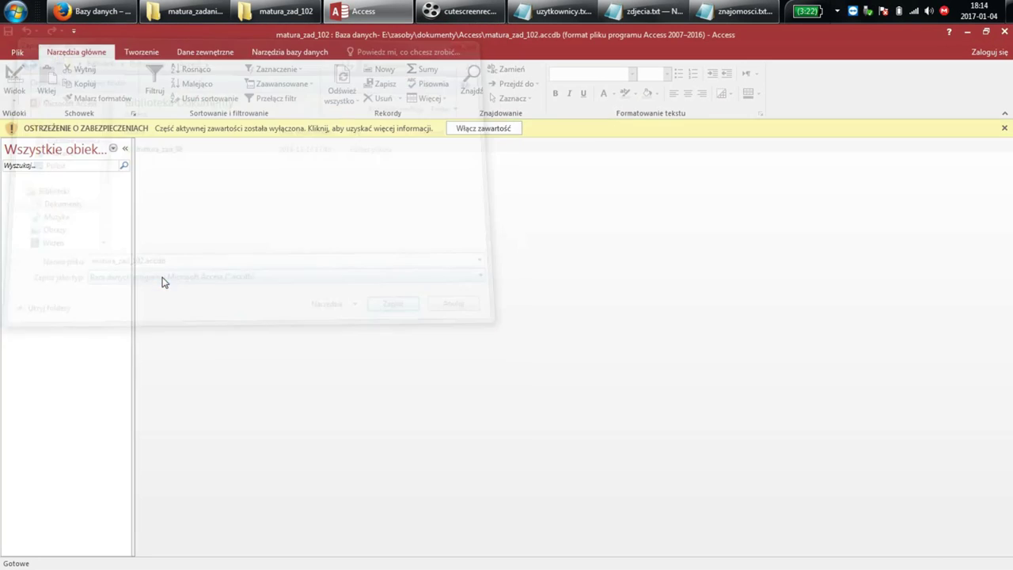
# Start a text-file import of uzytkownicy.txt from the desktop folder matura_zad_102 into a new table
pyautogui.click(205, 51)
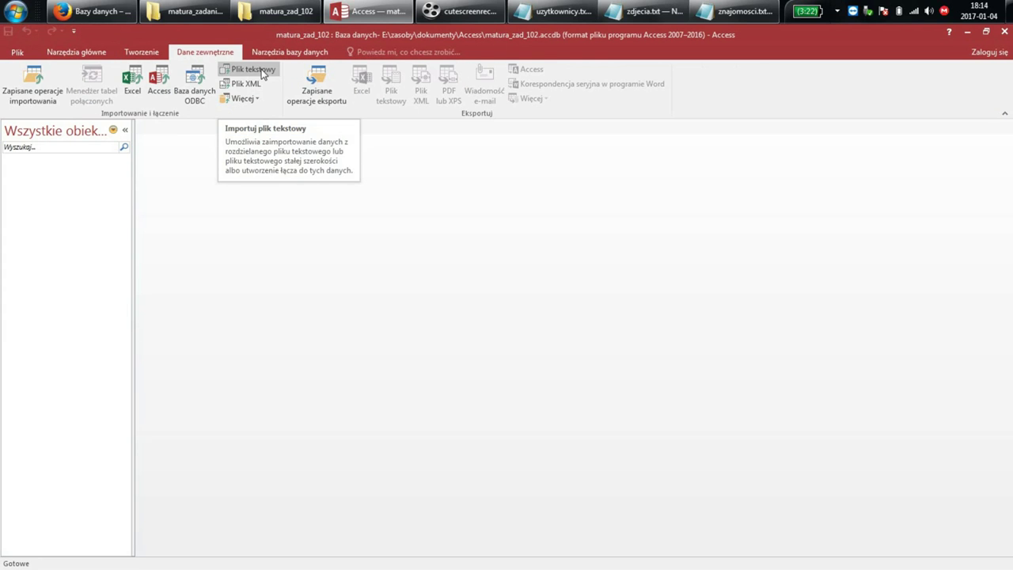
pyautogui.click(264, 72)
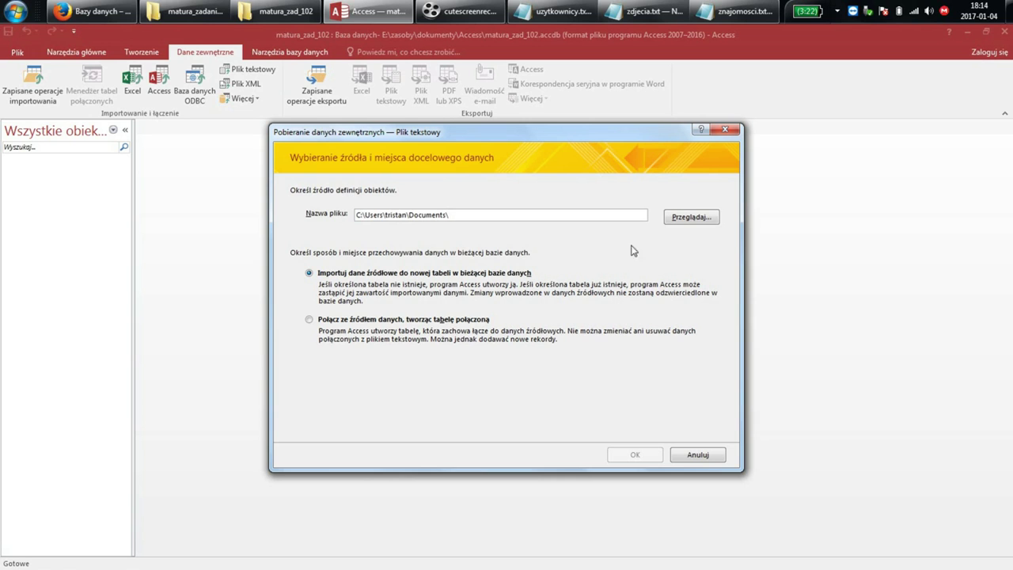
pyautogui.click(672, 218)
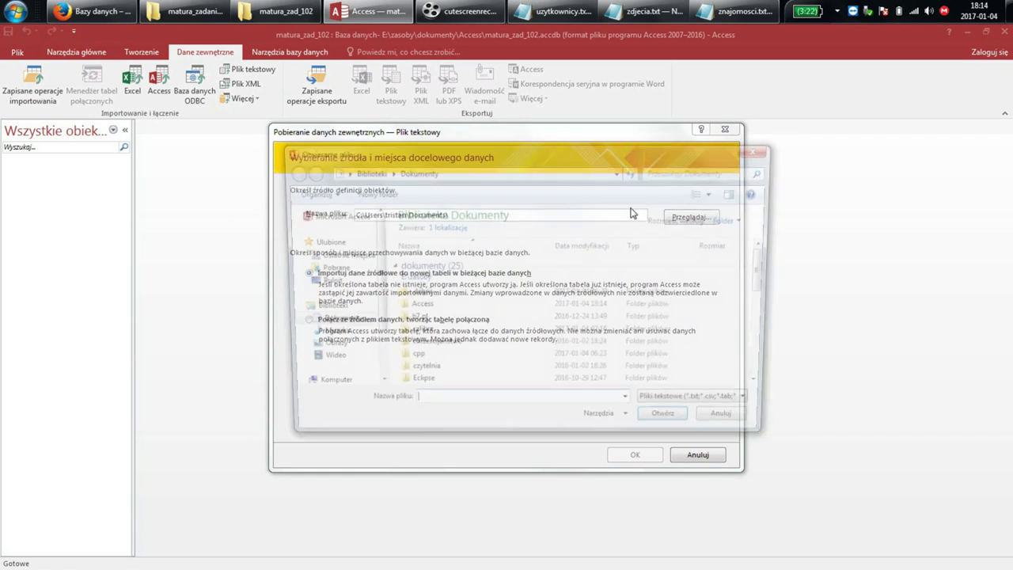
pyautogui.click(320, 283)
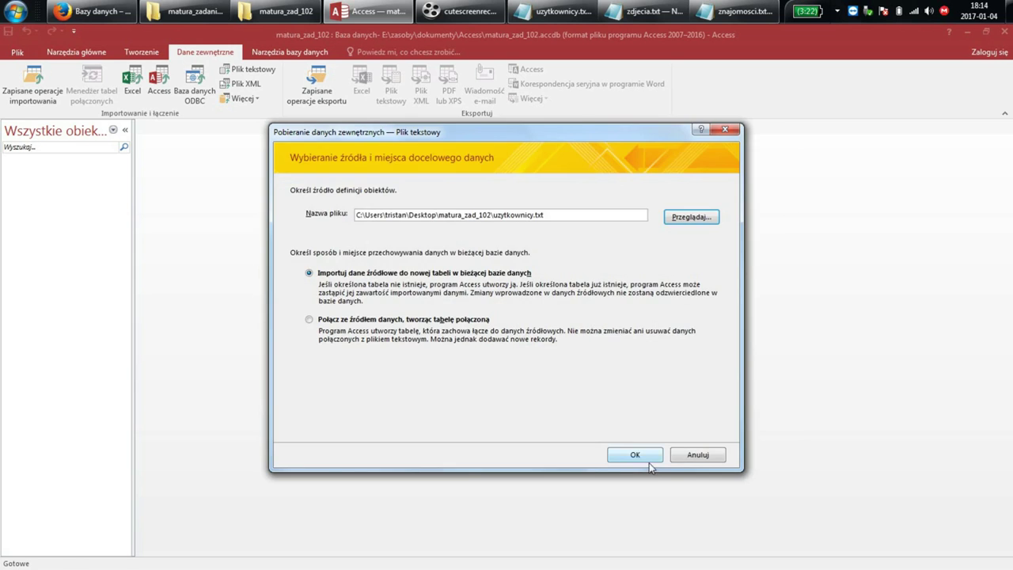
pyautogui.click(649, 462)
# Import the user data as tab-delimited with field names in the first row, checking and accepting the options of each column
pyautogui.click(666, 413)
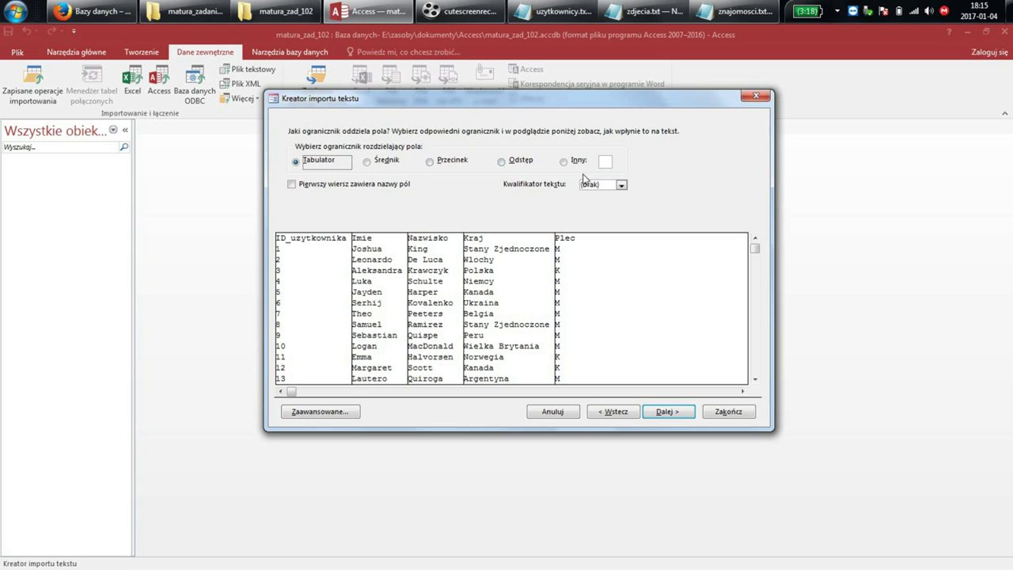
pyautogui.click(392, 188)
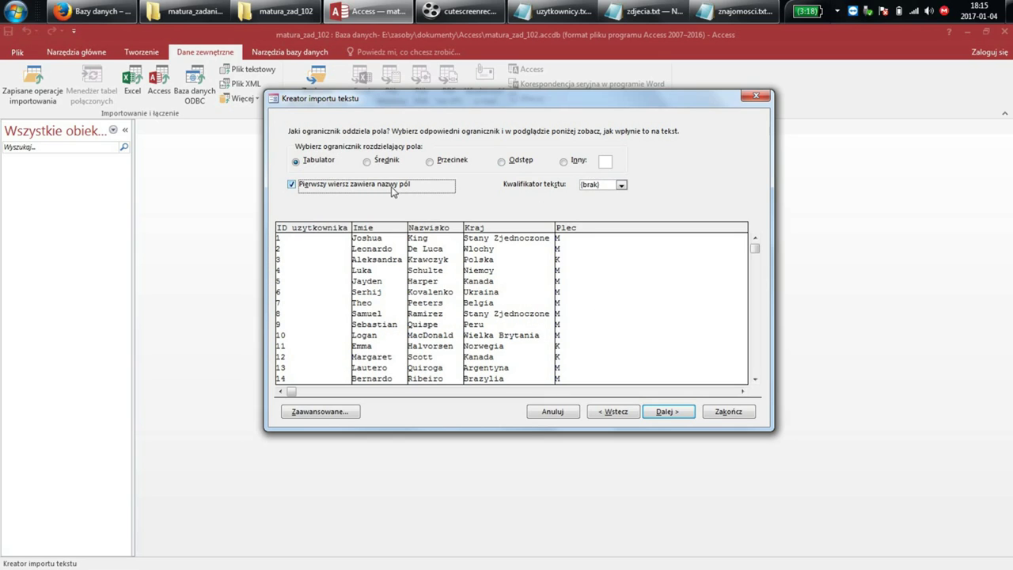
pyautogui.click(673, 411)
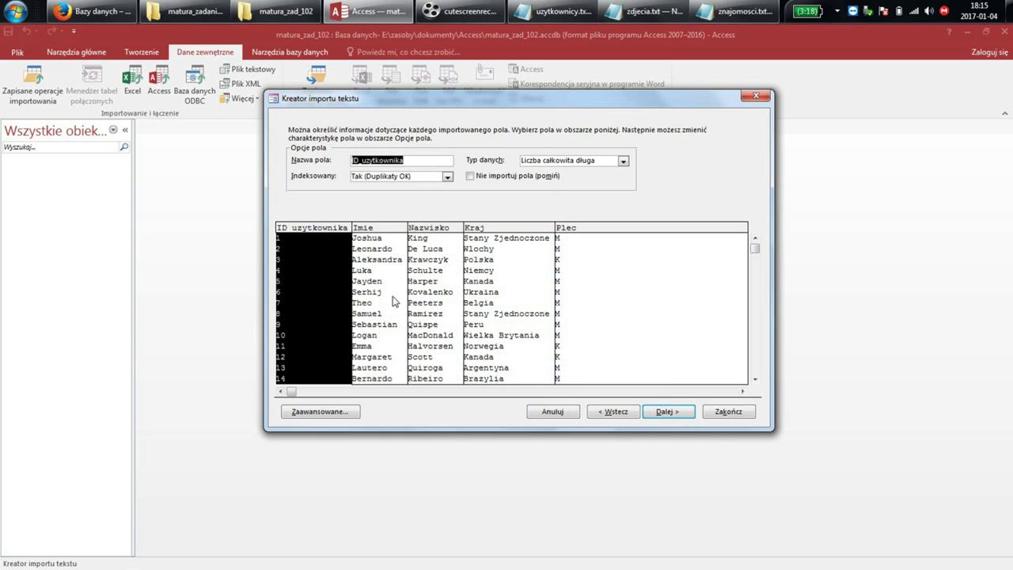
pyautogui.click(378, 249)
pyautogui.click(440, 249)
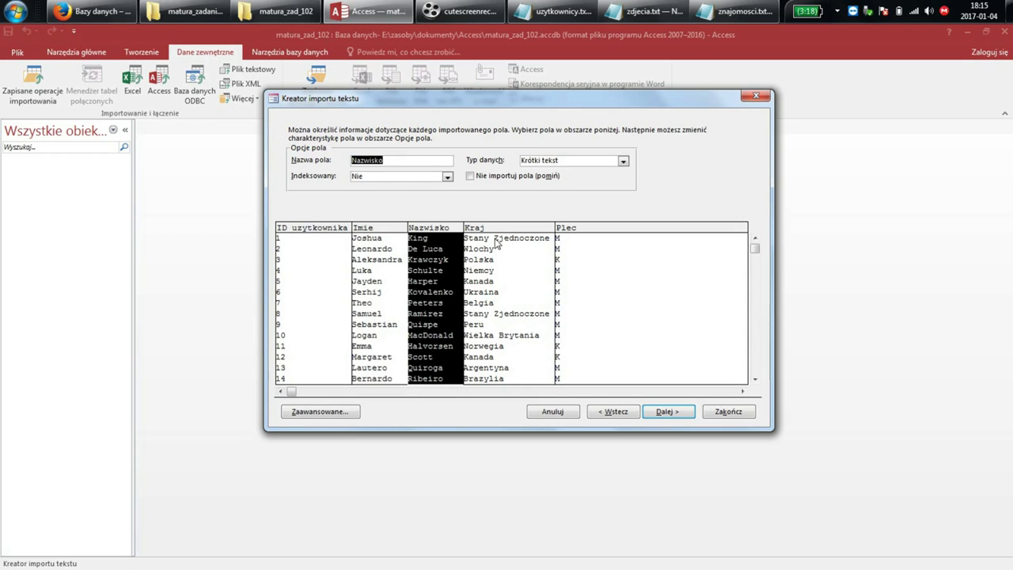
pyautogui.click(516, 245)
pyautogui.click(577, 251)
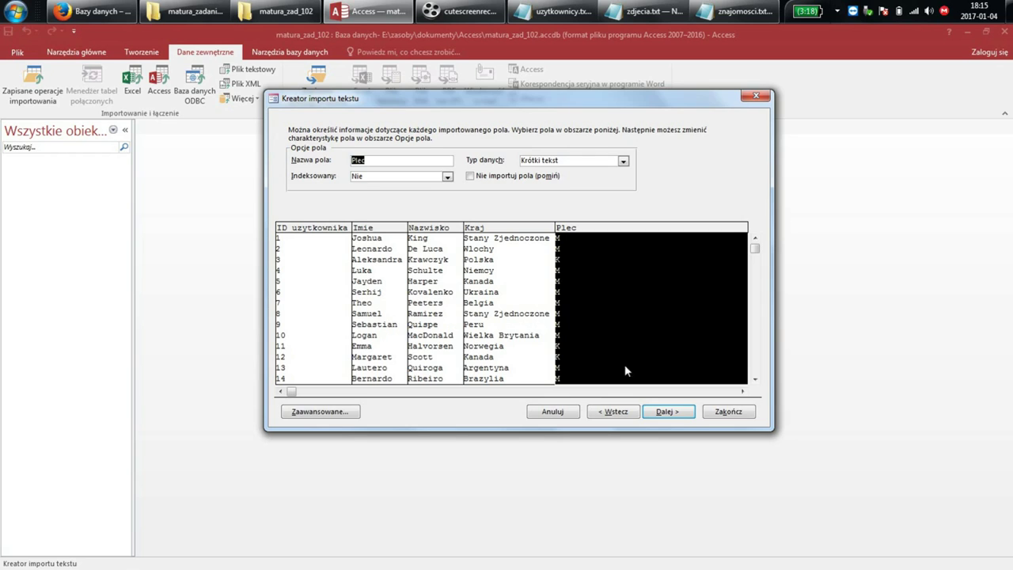
pyautogui.click(674, 415)
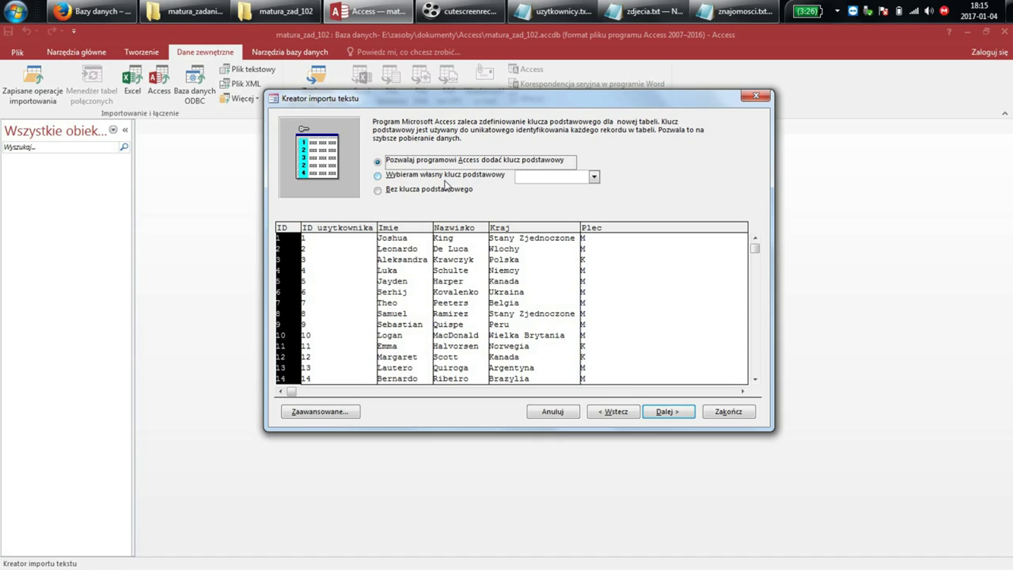
# Choose ID_uzytkownika as the primary key and finish importing into the Uzytkownicy table without saving the import steps
pyautogui.click(594, 176)
pyautogui.click(554, 189)
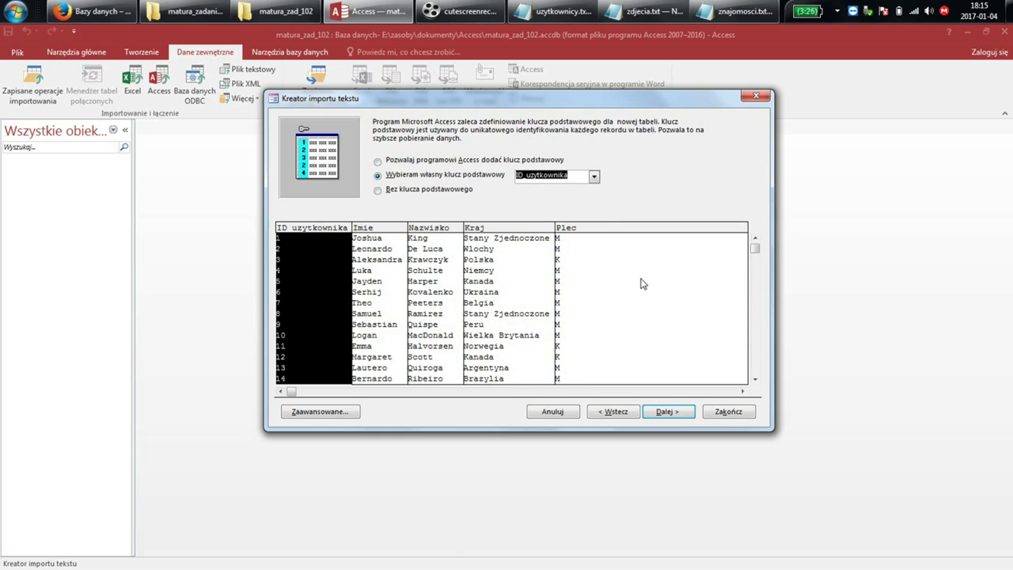
pyautogui.click(667, 412)
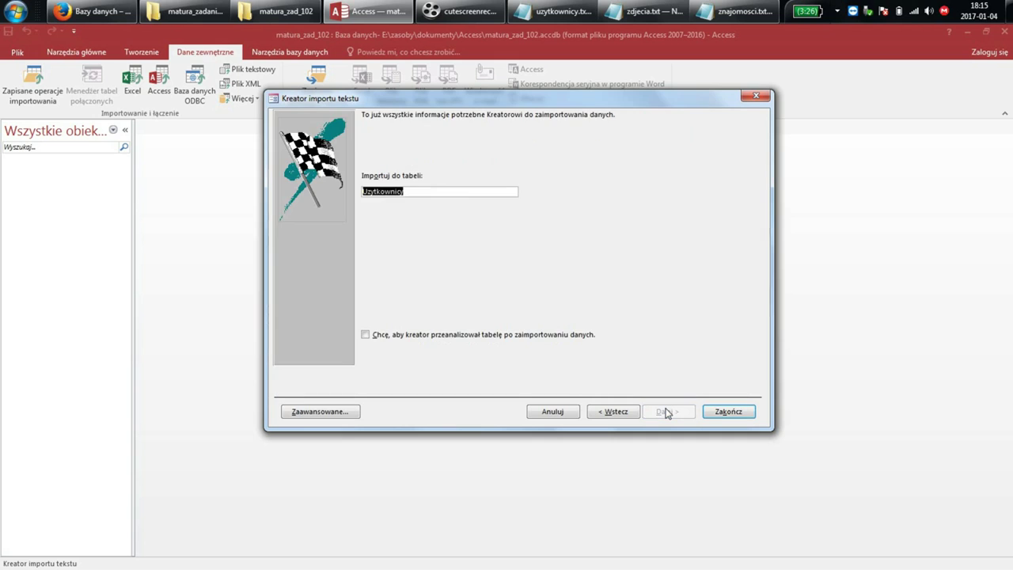
pyautogui.click(727, 412)
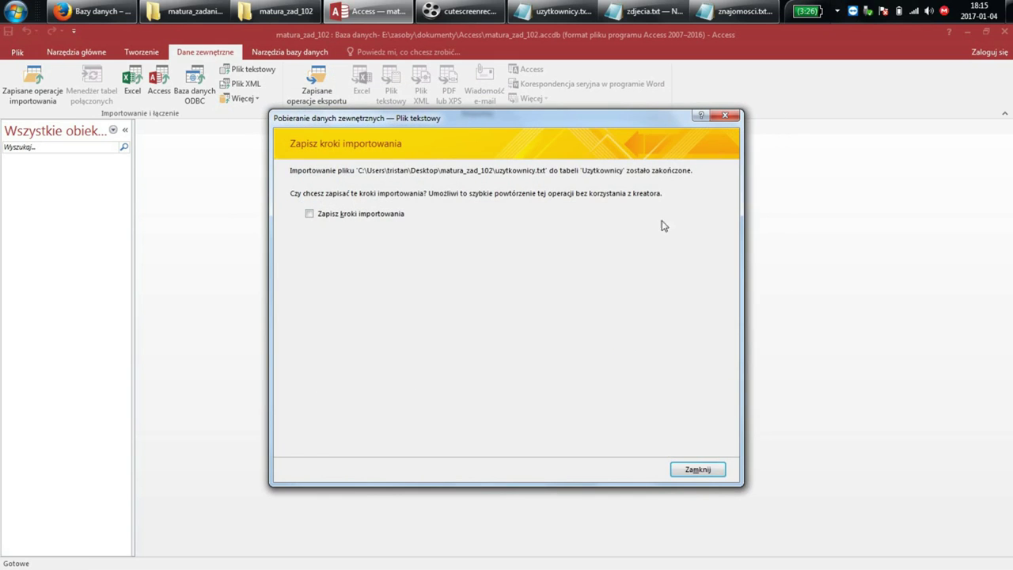
pyautogui.click(706, 470)
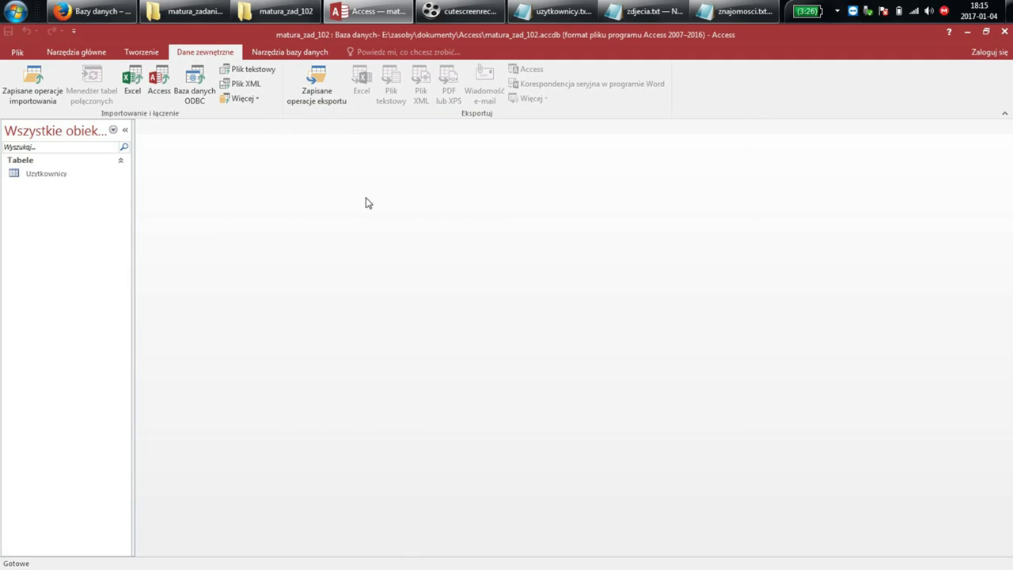
# Start a text-file import of zdjecia.txt from the matura_zad_102 folder into a new table
pyautogui.click(250, 69)
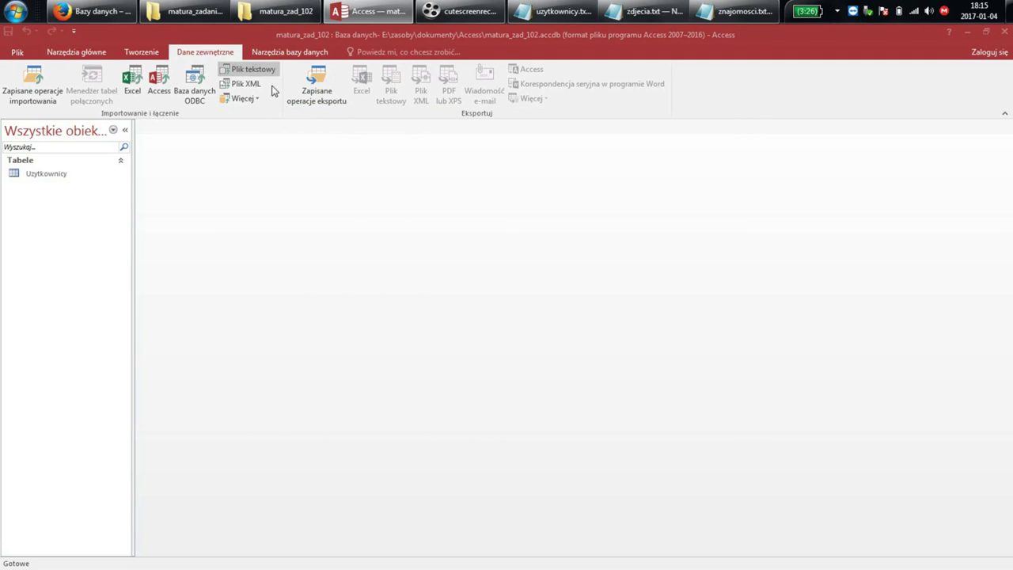
pyautogui.click(691, 217)
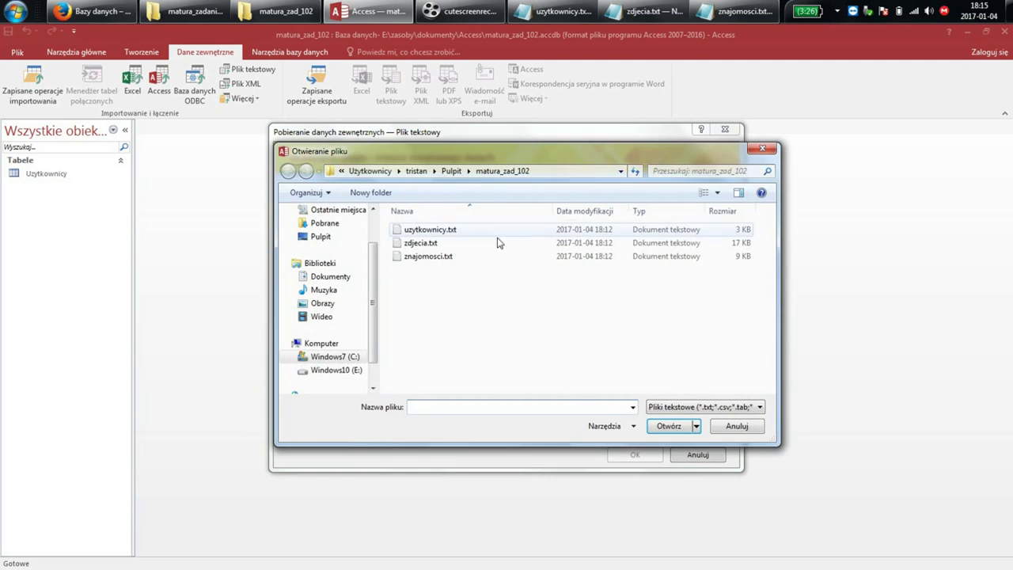
pyautogui.doubleClick(454, 242)
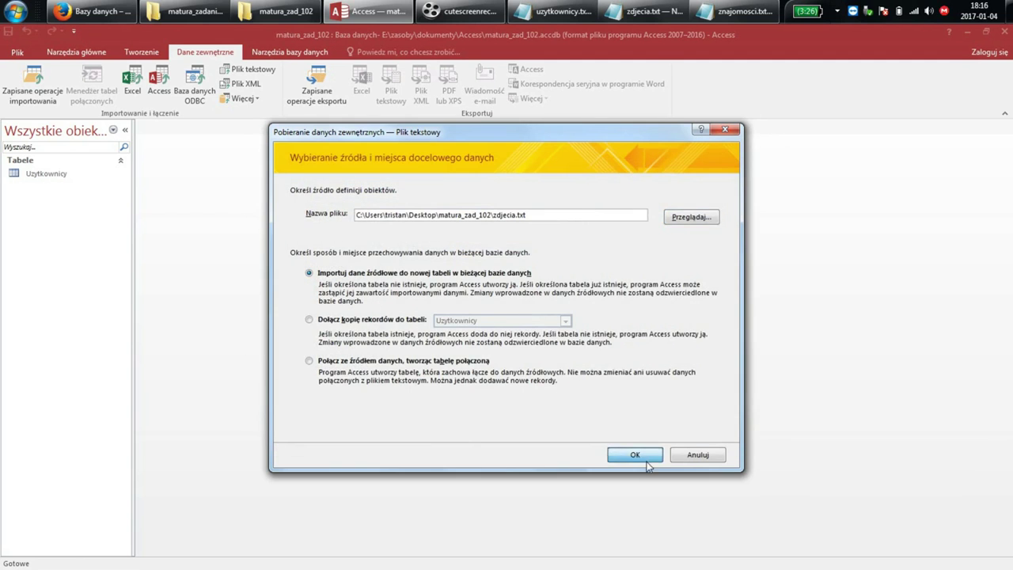
pyautogui.click(645, 458)
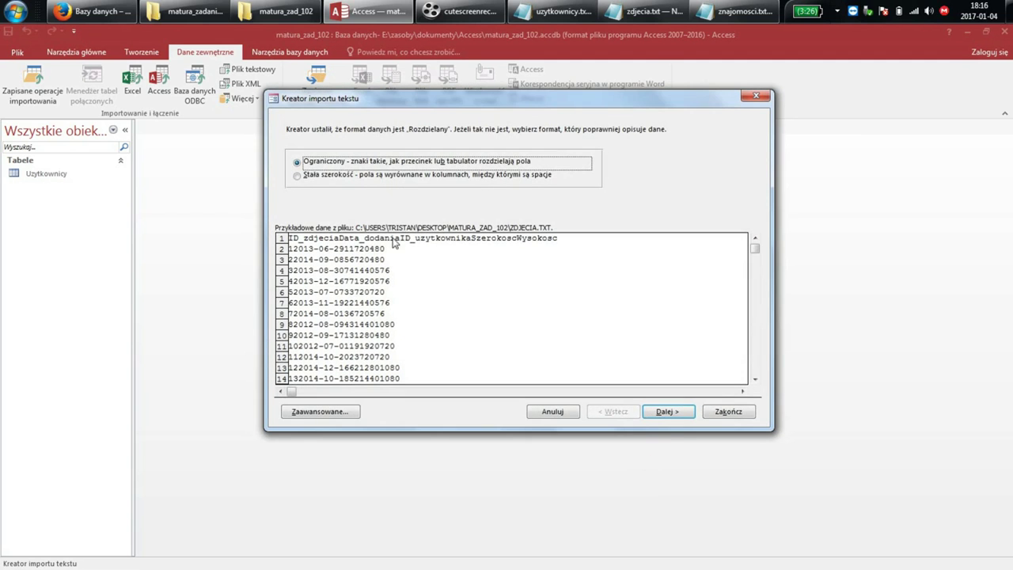
# Import the photo data as tab-delimited with field names in the first row, checking and accepting the columns' types, including the Data_dodania date
pyautogui.click(684, 418)
pyautogui.click(345, 193)
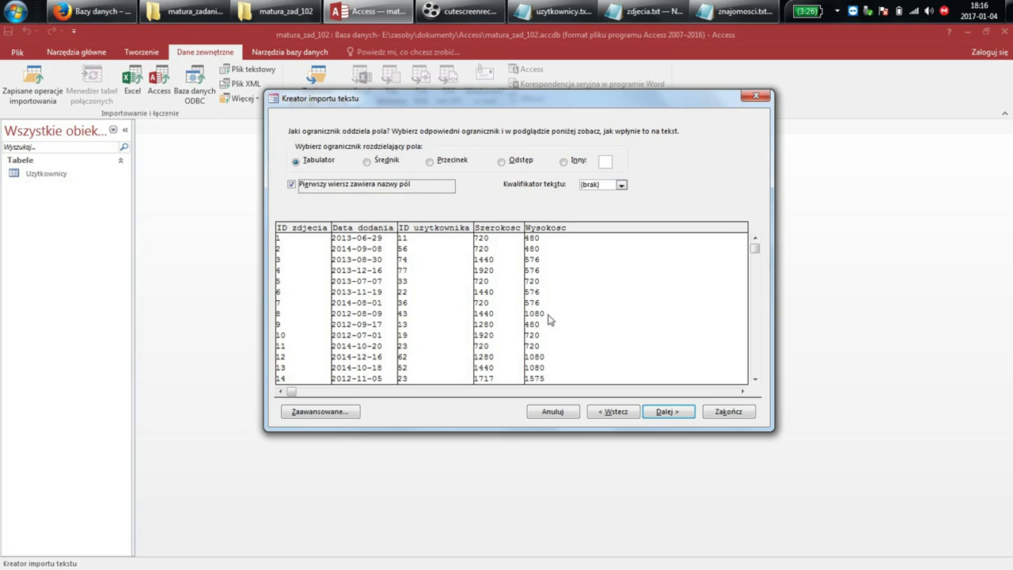
pyautogui.click(670, 412)
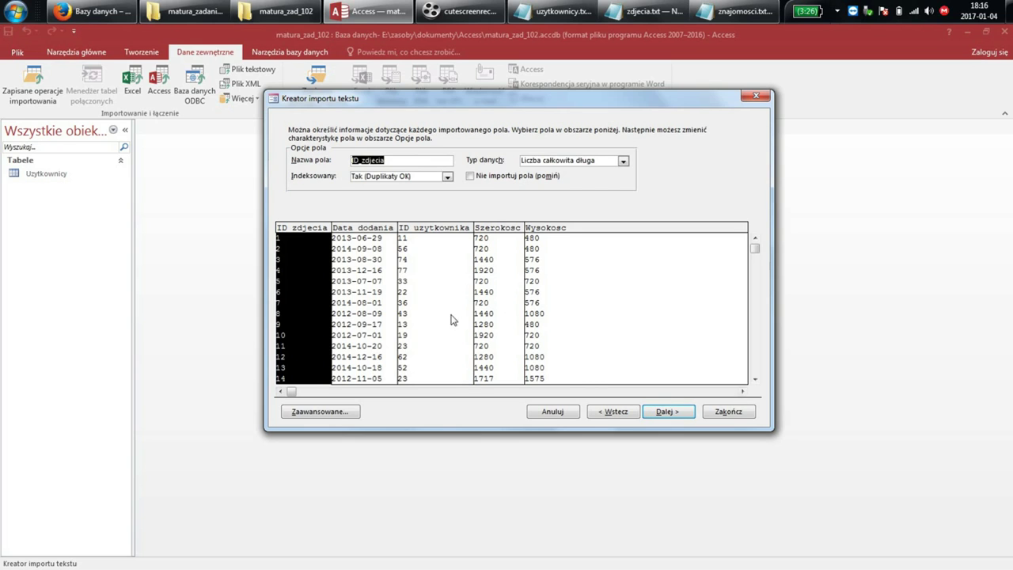
pyautogui.click(364, 275)
pyautogui.click(415, 281)
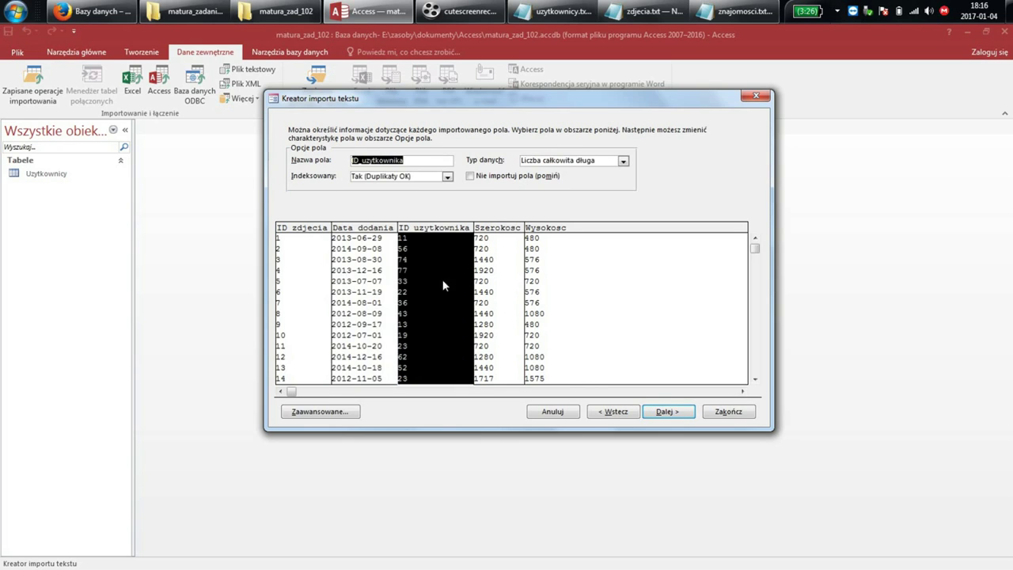
pyautogui.click(507, 285)
pyautogui.click(391, 271)
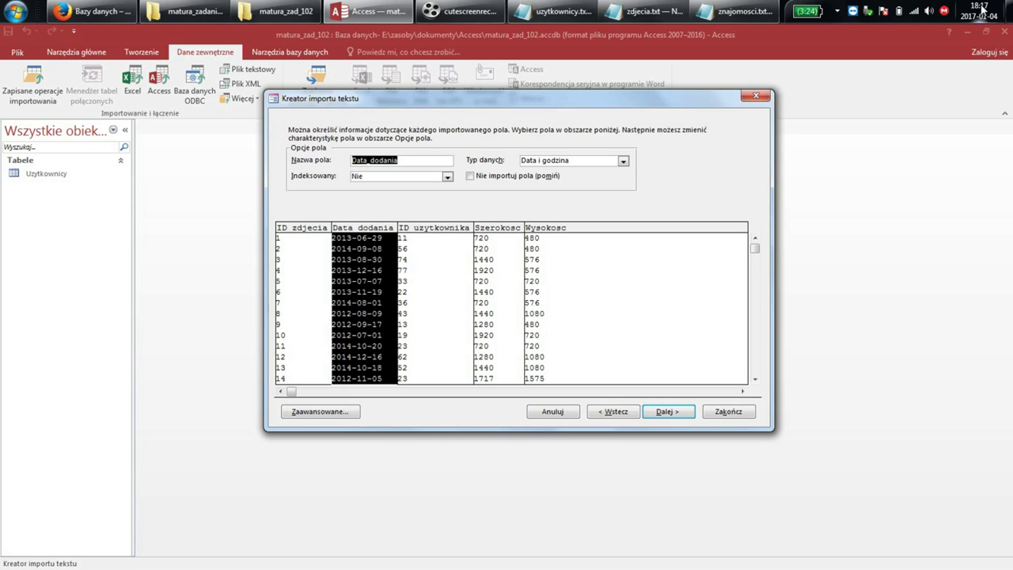
pyautogui.moveTo(973, 22)
pyautogui.click(665, 412)
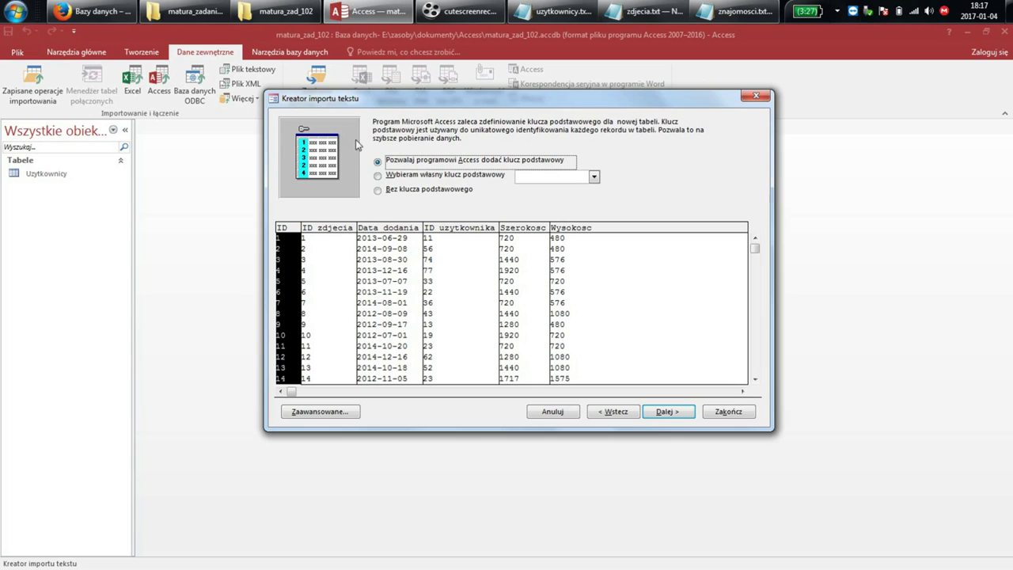
# Choose ID_zdjecia as the primary key and finish importing into the Zdjecia table without saving the import steps
pyautogui.click(470, 174)
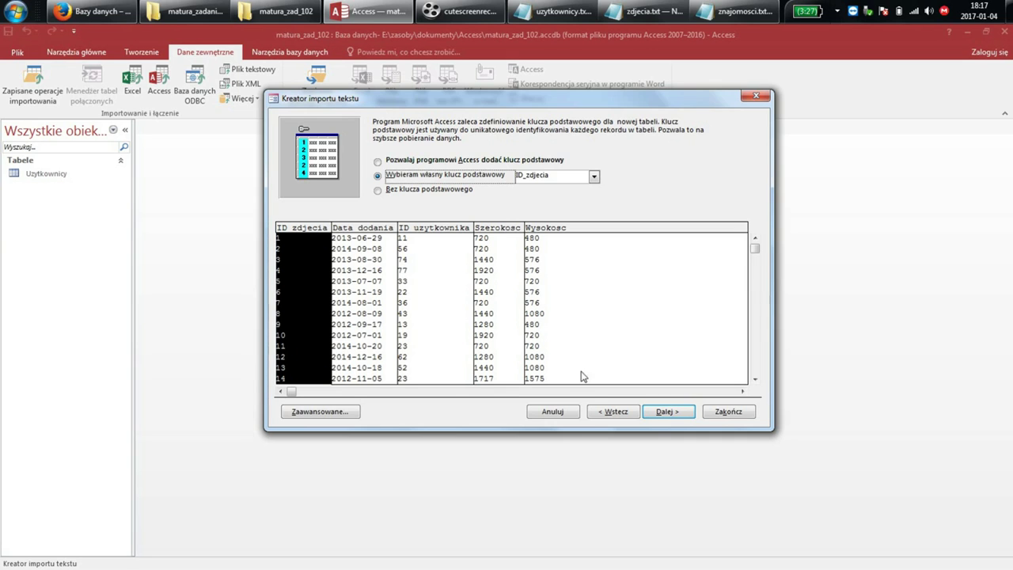
pyautogui.moveTo(439, 101); pyautogui.dragTo(237, 95)
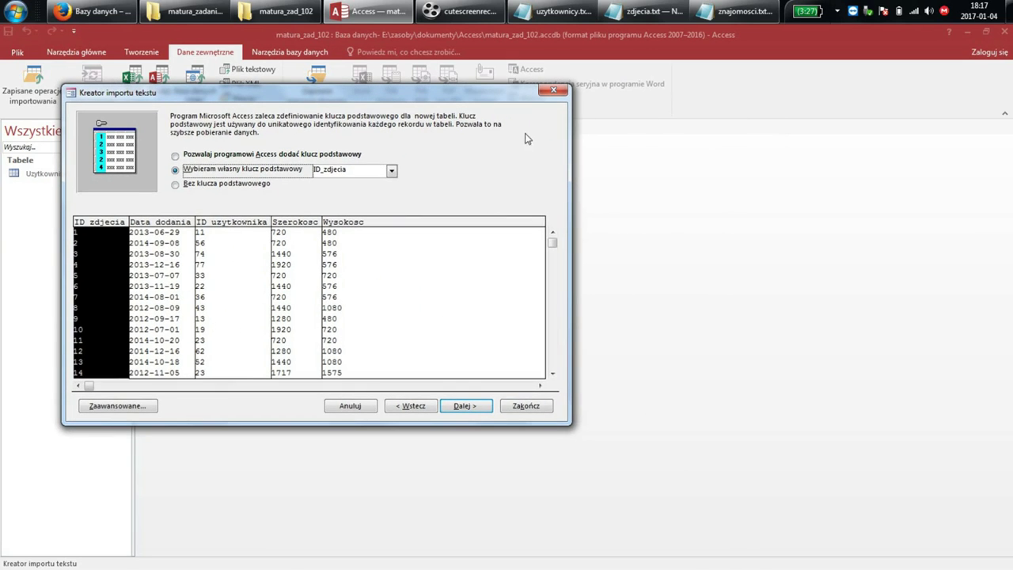
pyautogui.click(466, 405)
pyautogui.click(522, 406)
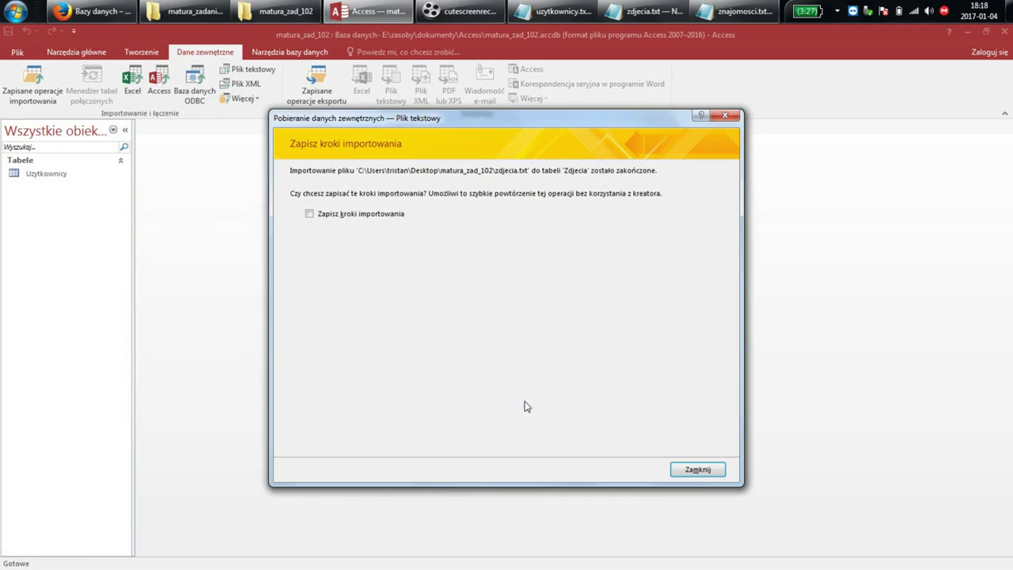
pyautogui.click(689, 471)
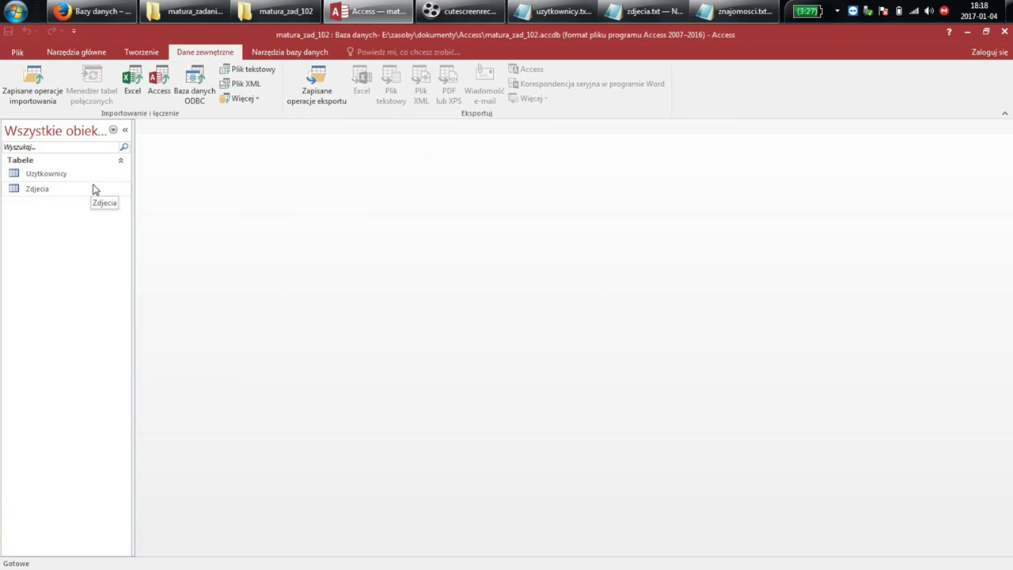
# Start a text-file import of znajomosci.txt from the matura_zad_102 folder into a new table
pyautogui.click(249, 70)
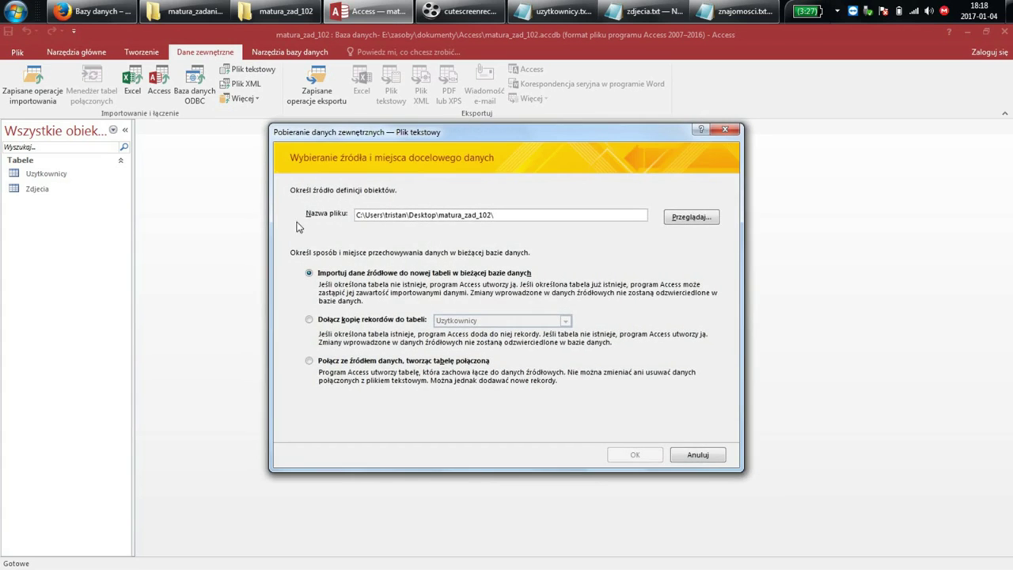
pyautogui.click(677, 228)
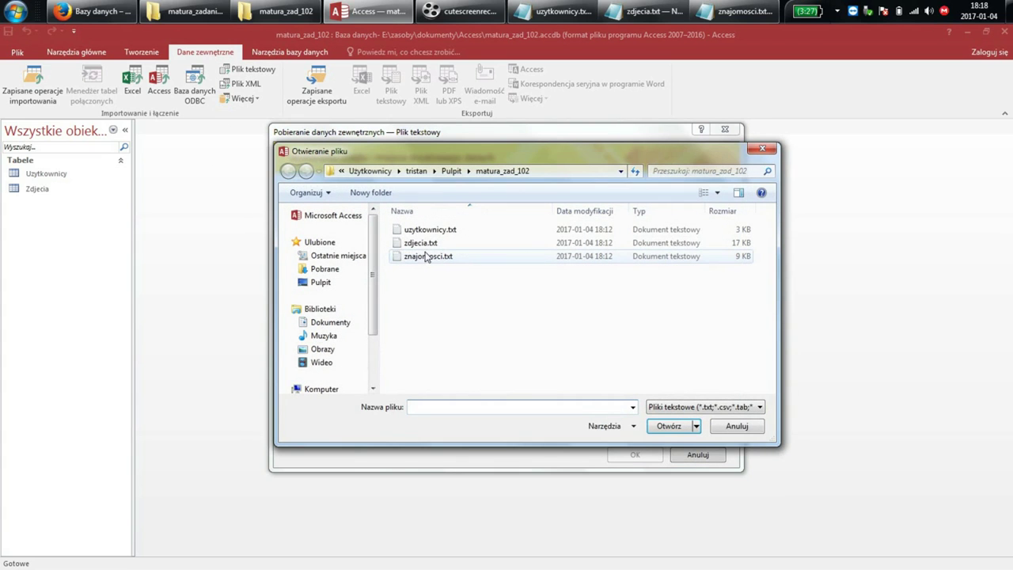
pyautogui.doubleClick(426, 256)
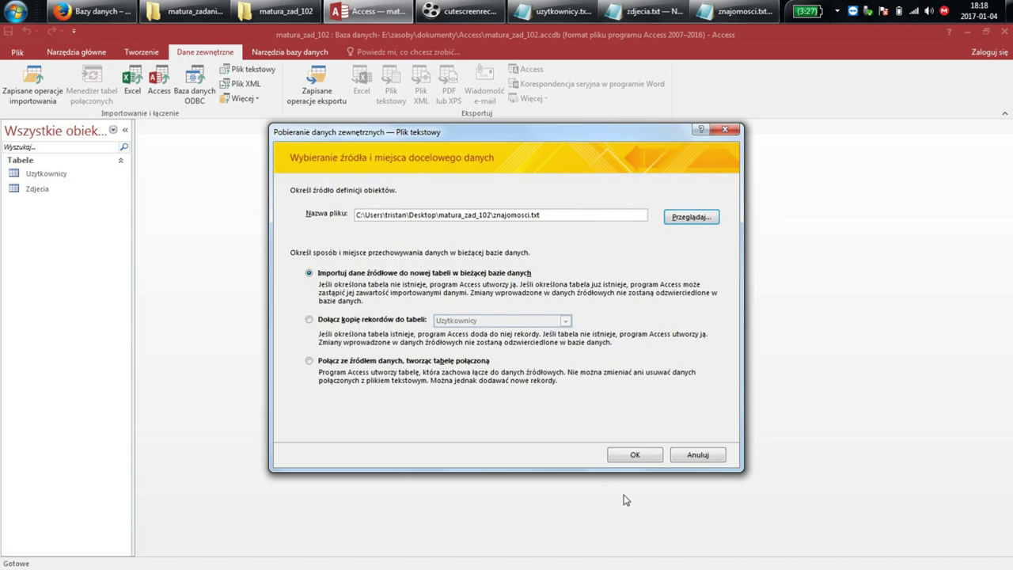
pyautogui.click(633, 457)
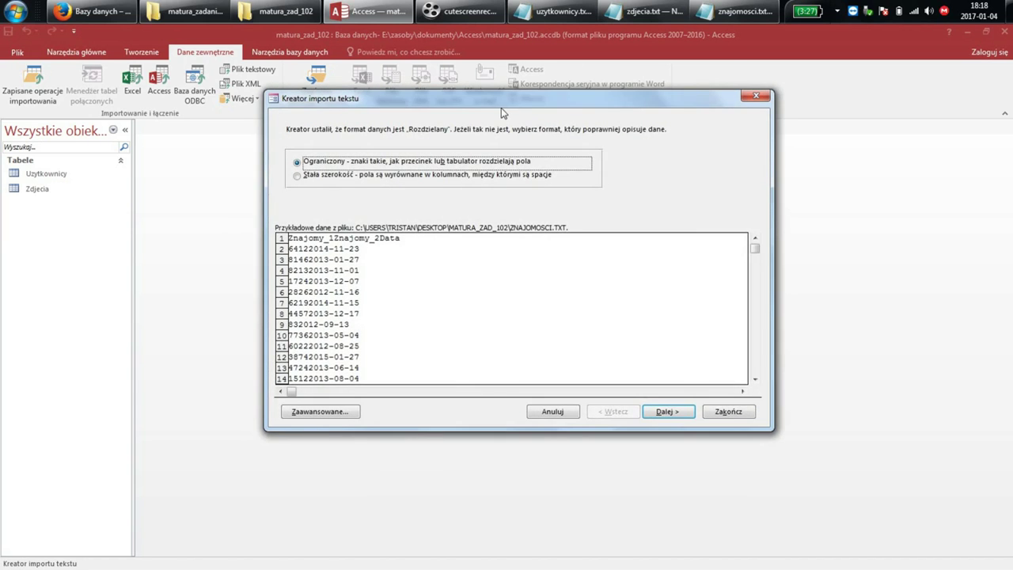
# Set the friendship data to import as tab-delimited with field names in the first row, accepting the default column types
pyautogui.moveTo(502, 103); pyautogui.dragTo(334, 49)
pyautogui.press('Return')
pyautogui.click(143, 143)
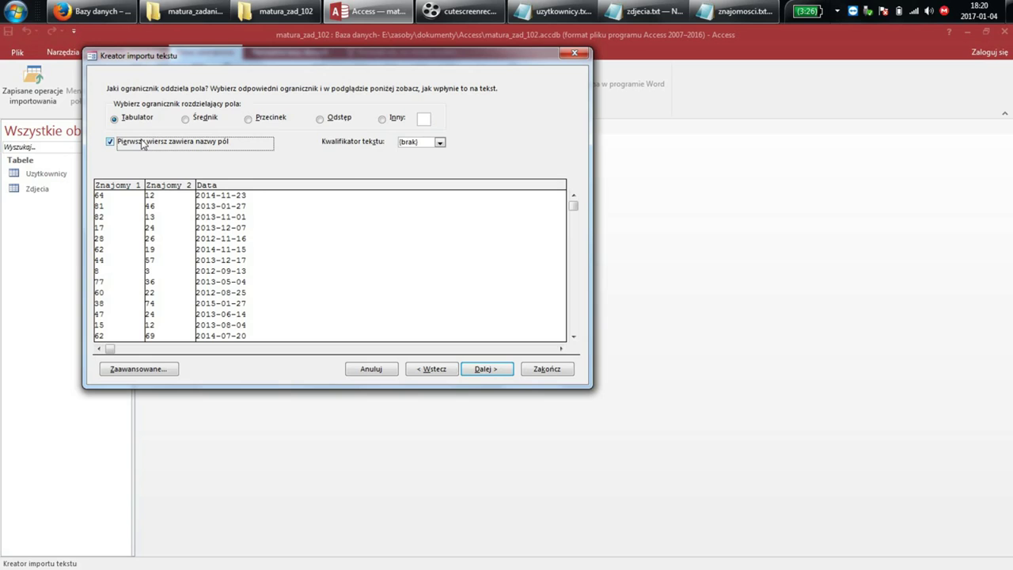
pyautogui.click(150, 197)
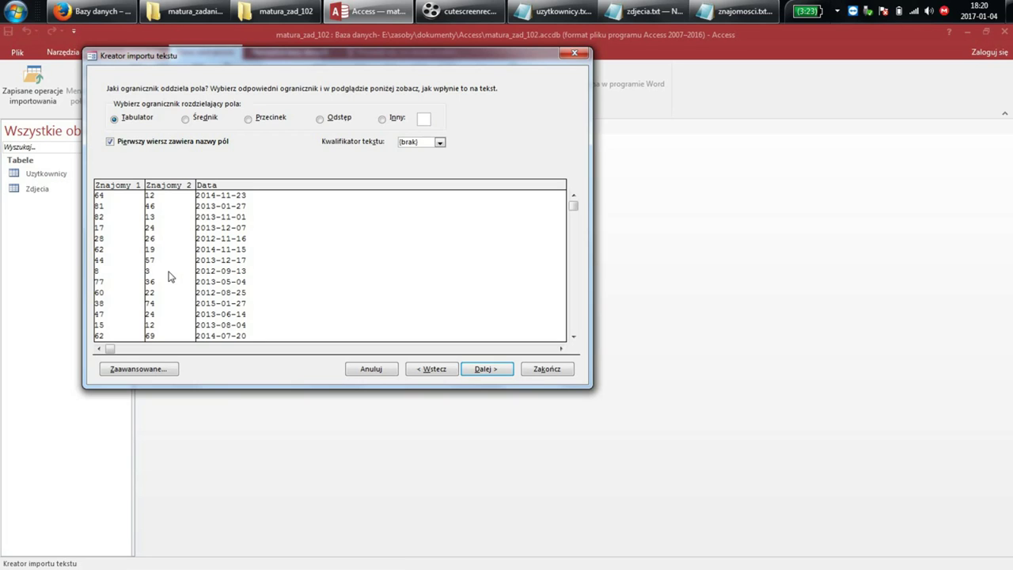
pyautogui.click(482, 368)
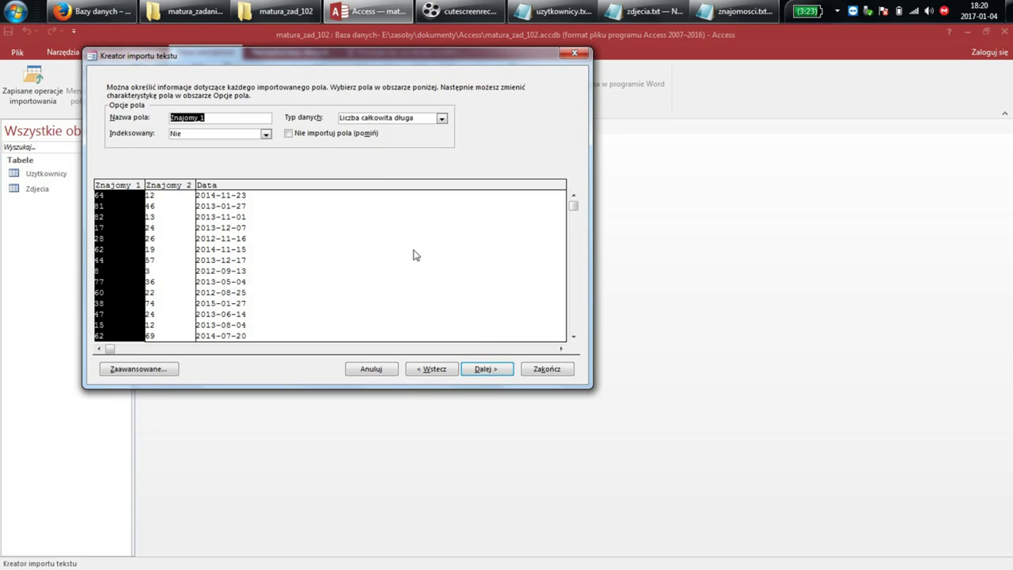
pyautogui.click(483, 370)
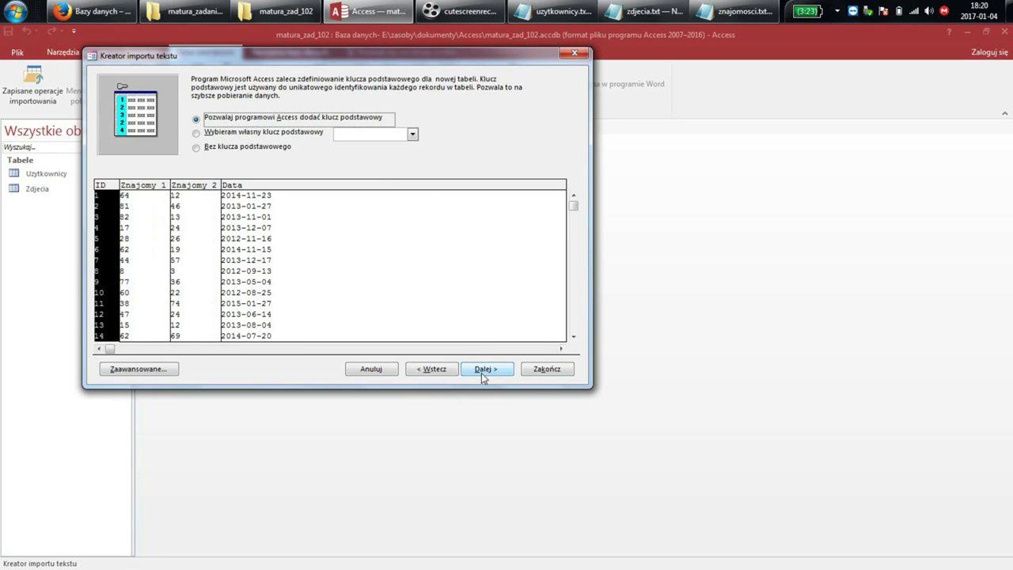
pyautogui.click(279, 134)
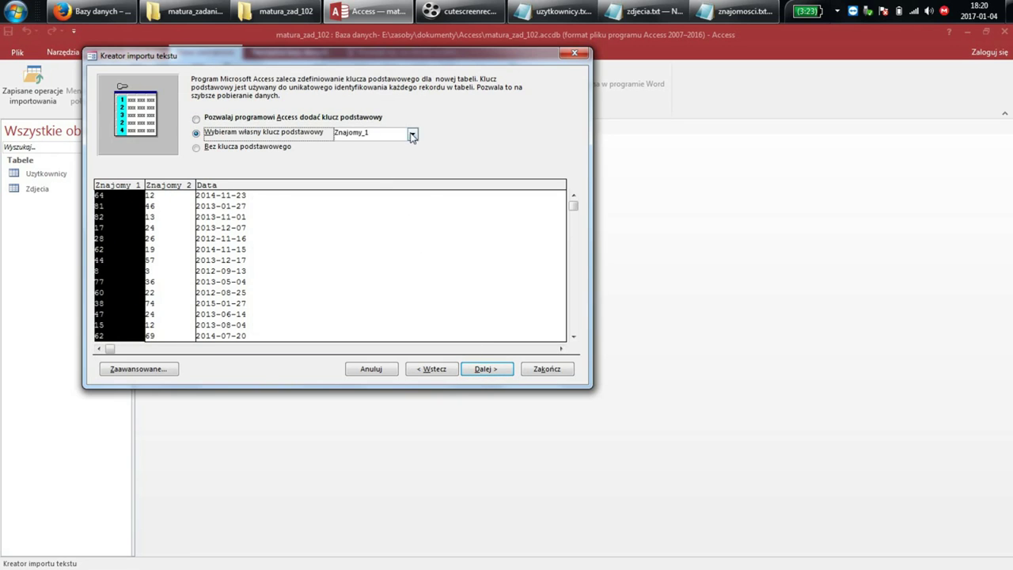
pyautogui.click(412, 135)
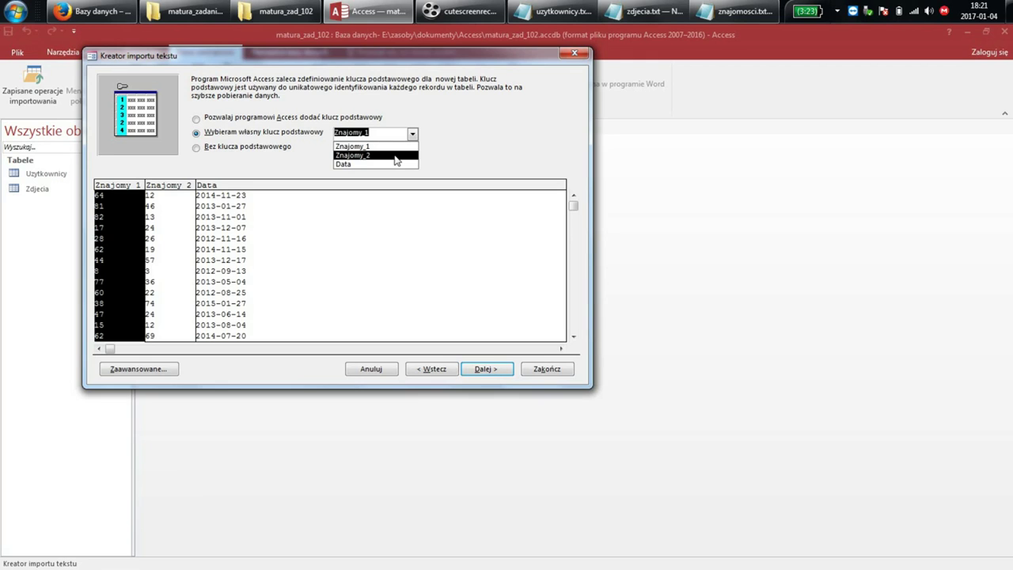
pyautogui.click(358, 118)
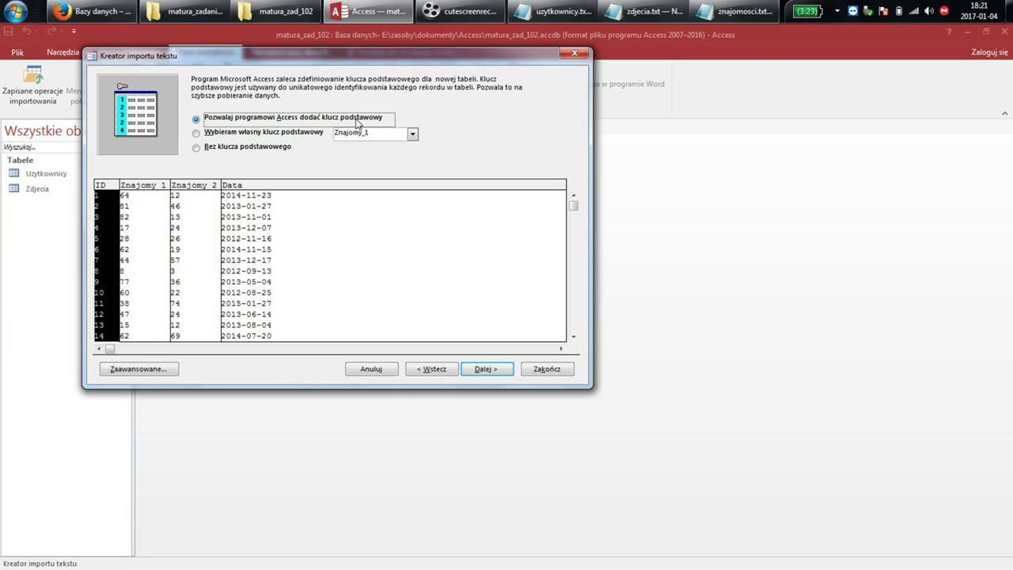
# Choose to import the znajomosci data without a primary key
pyautogui.click(268, 149)
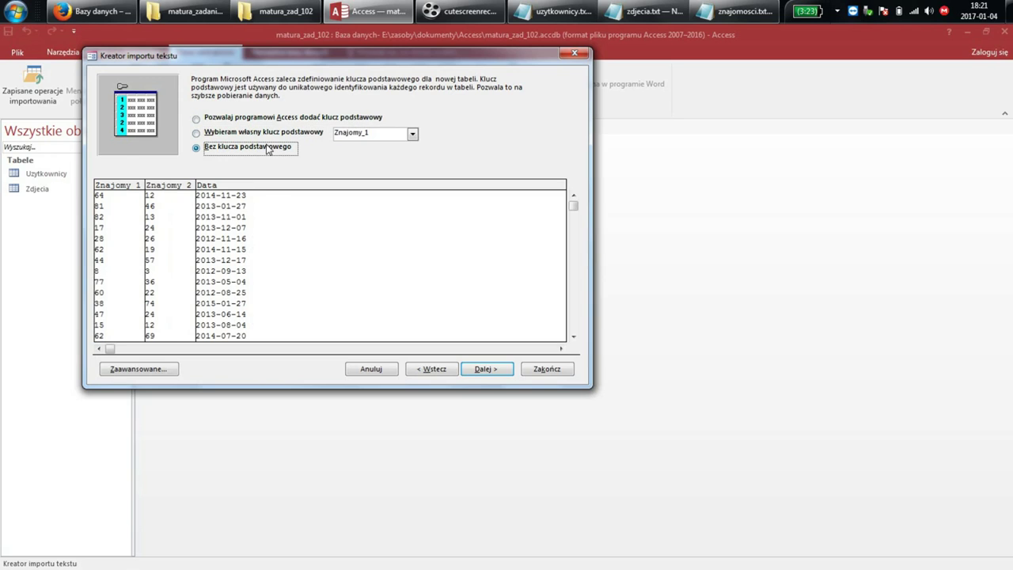